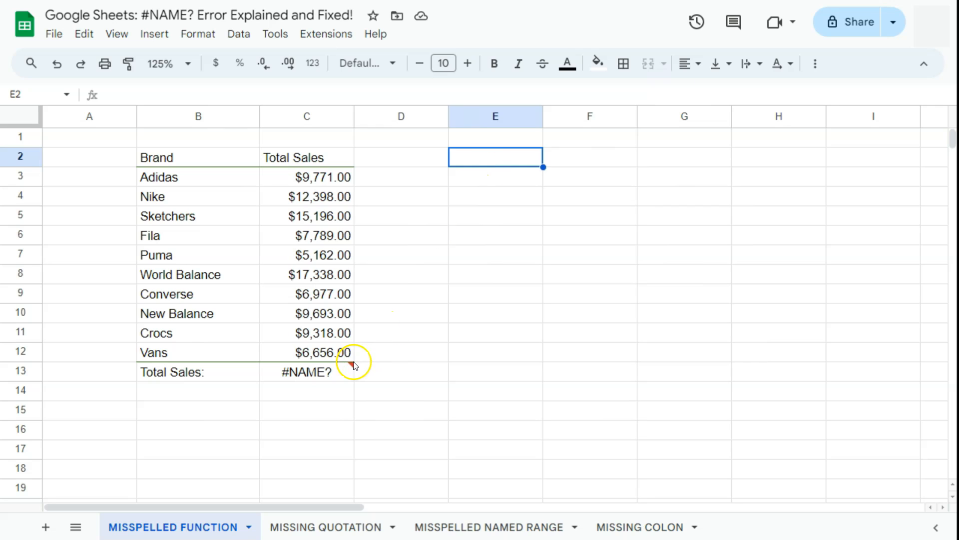
# Correct the misspelled function in C13 so the total sales formula uses SUM over C3:C12
pyautogui.click(345, 372)
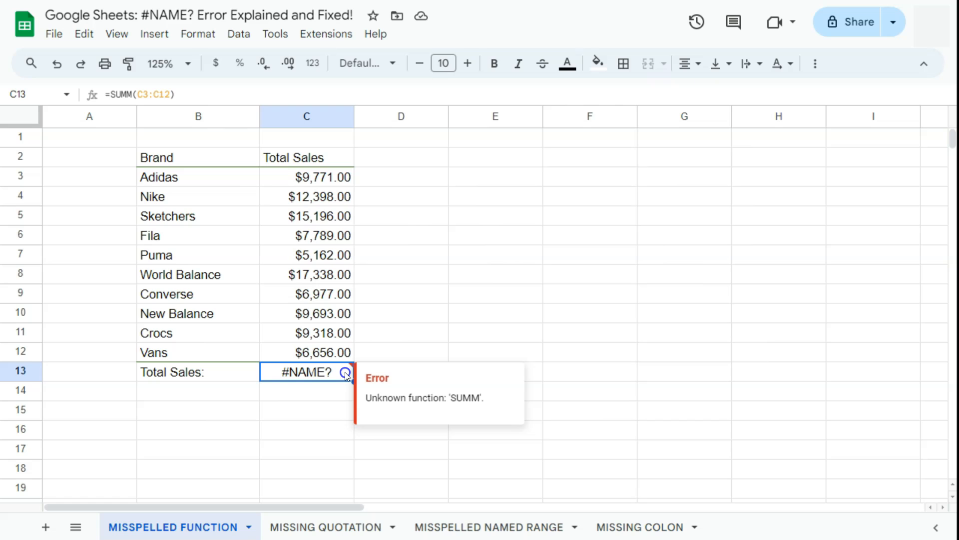
pyautogui.doubleClick(345, 371)
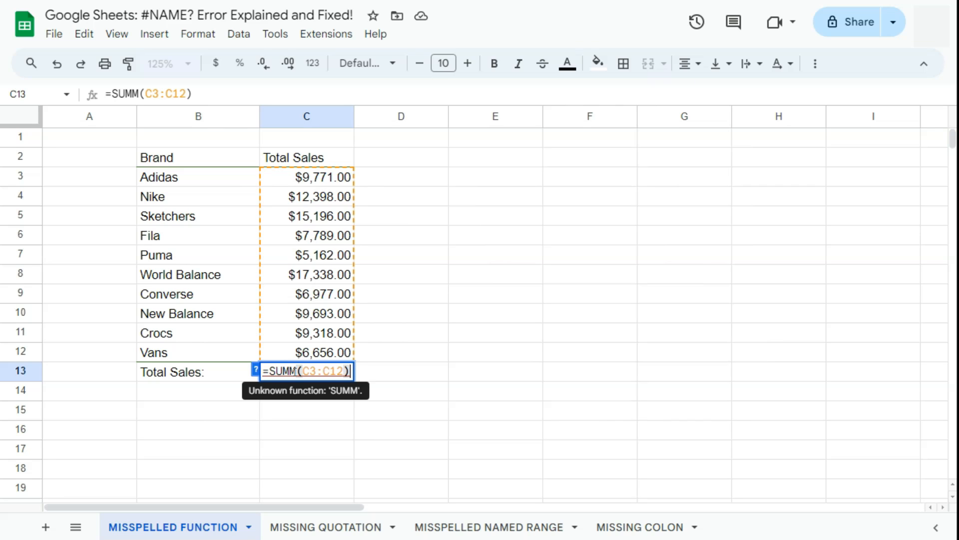
pyautogui.press('BackSpace')
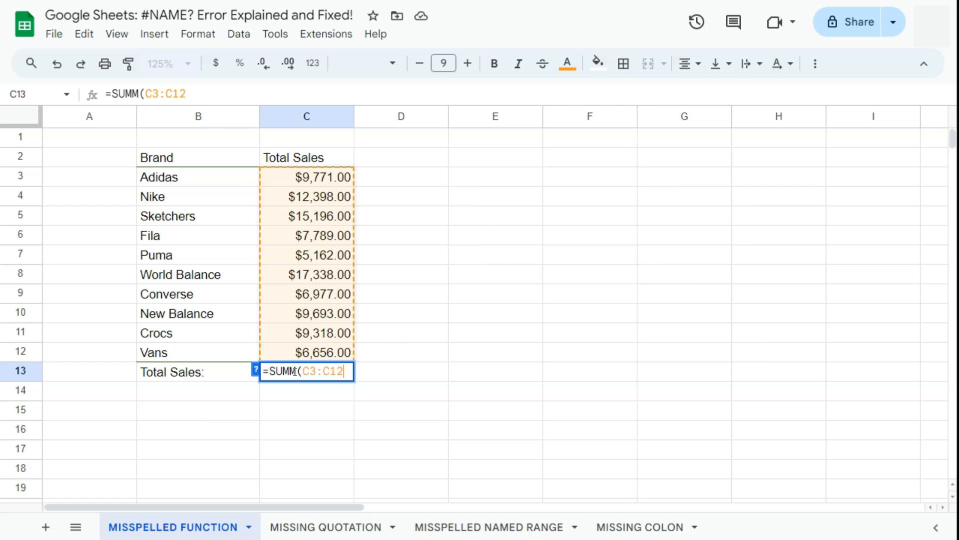
pyautogui.click(294, 371)
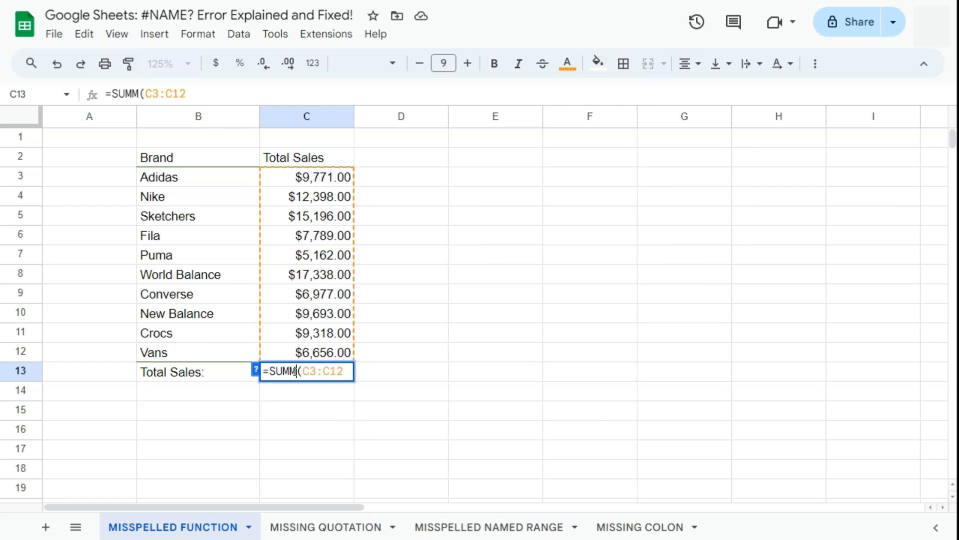
pyautogui.press('BackSpace')
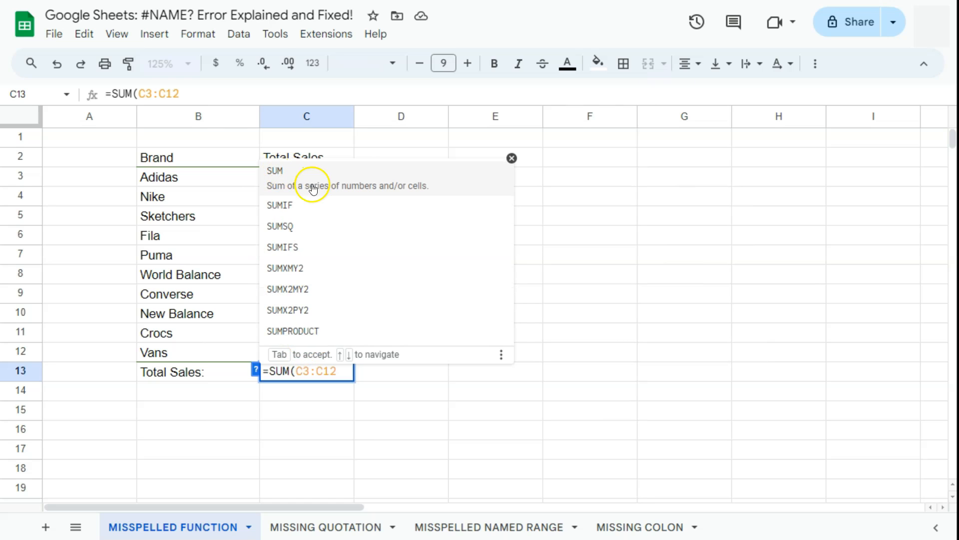
pyautogui.click(281, 172)
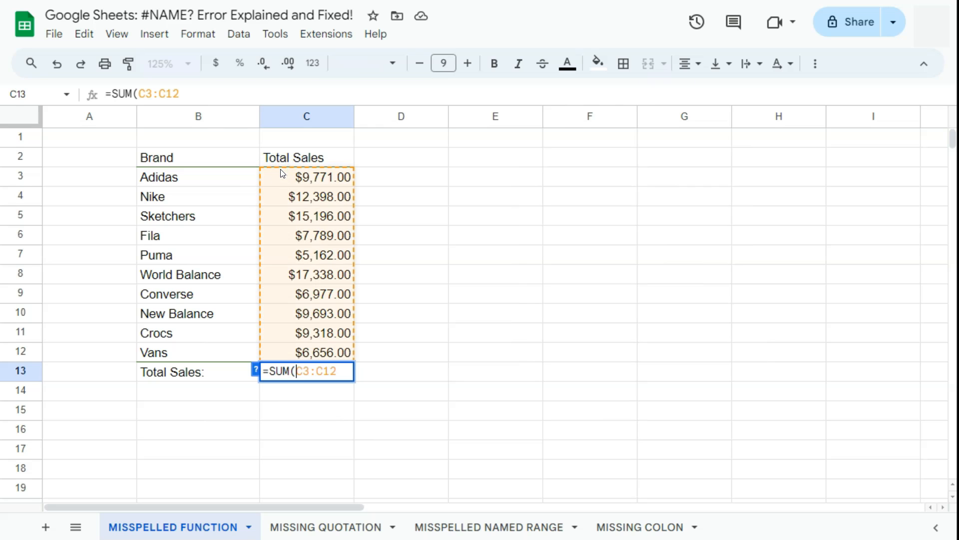
pyautogui.press('Return')
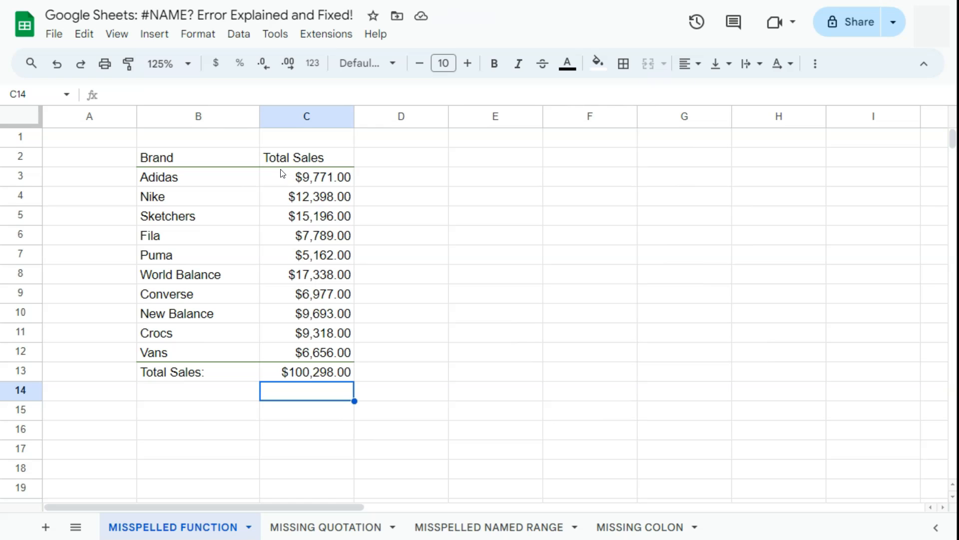
# On the MISSING QUOTATION sheet, enclose the first-name argument of E3's CONCATENATE formula in double quotation marks
pyautogui.click(335, 527)
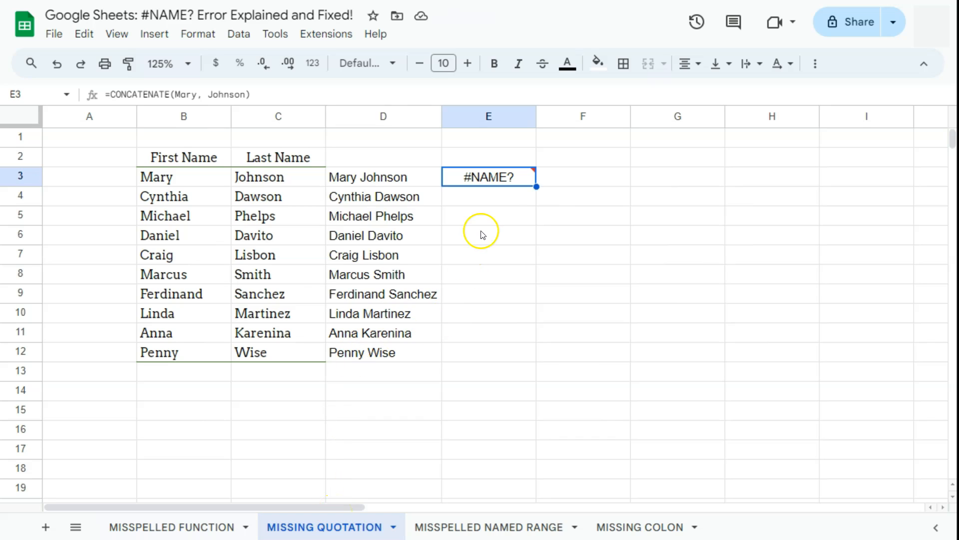
pyautogui.doubleClick(514, 180)
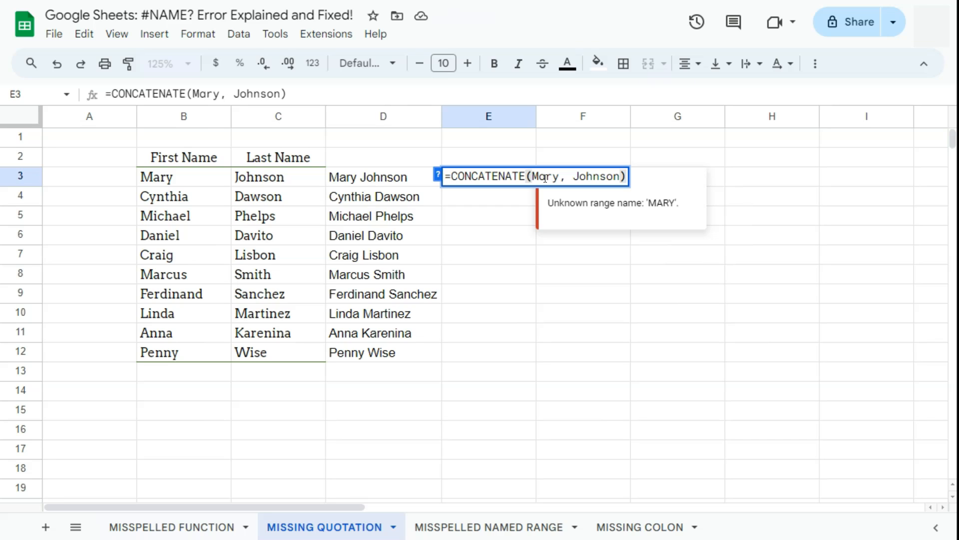
pyautogui.click(531, 179)
pyautogui.write('"')
pyautogui.press('Right')
pyautogui.press('Right')
pyautogui.press('Right')
pyautogui.press('Right')
pyautogui.write('"')
# Enclose the last-name argument of E3's CONCATENATE formula in double quotation marks and commit the formula
pyautogui.press('Right')
pyautogui.press('Right')
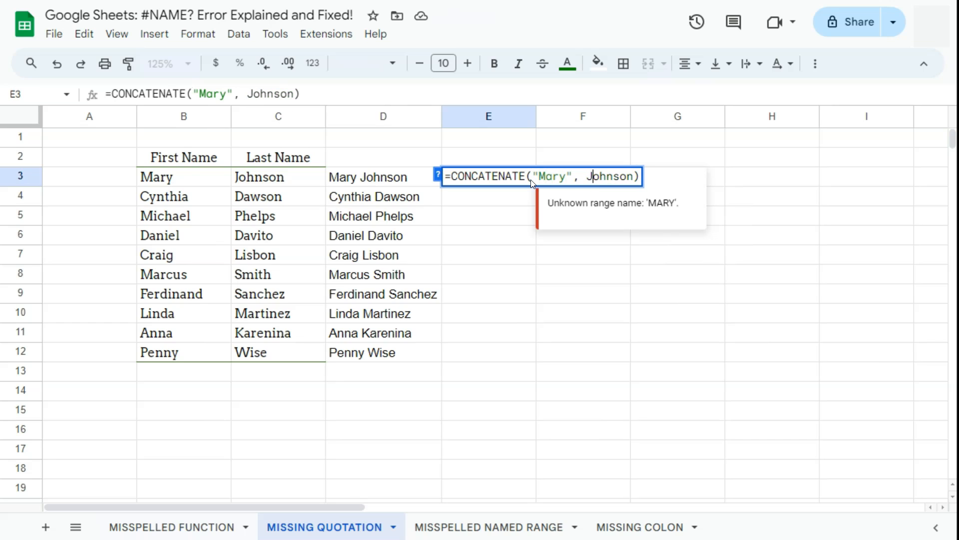
pyautogui.write('"')
pyautogui.press('Right')
pyautogui.press('Right')
pyautogui.press('Right')
pyautogui.press('Right')
pyautogui.press('Right')
pyautogui.press('Right')
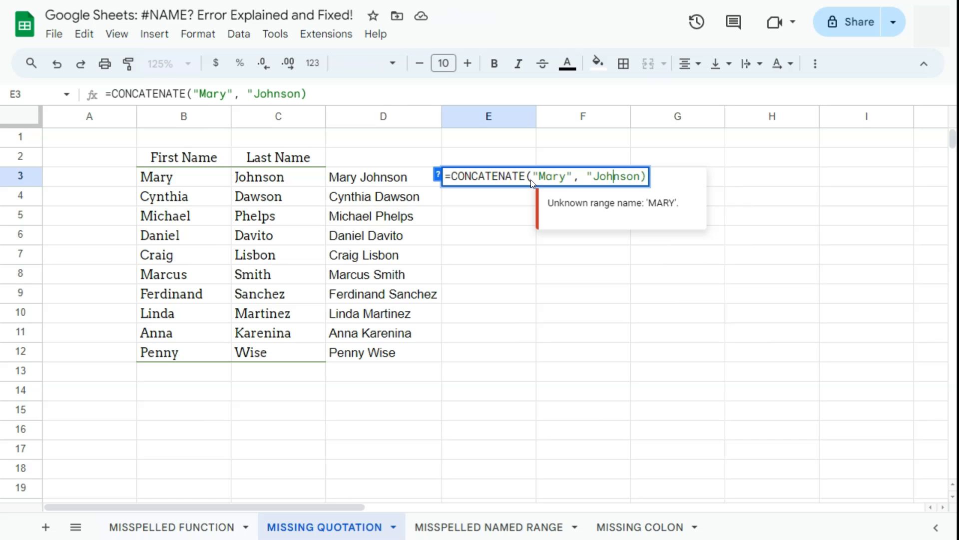
pyautogui.press('Right')
pyautogui.write('"')
pyautogui.press('Return')
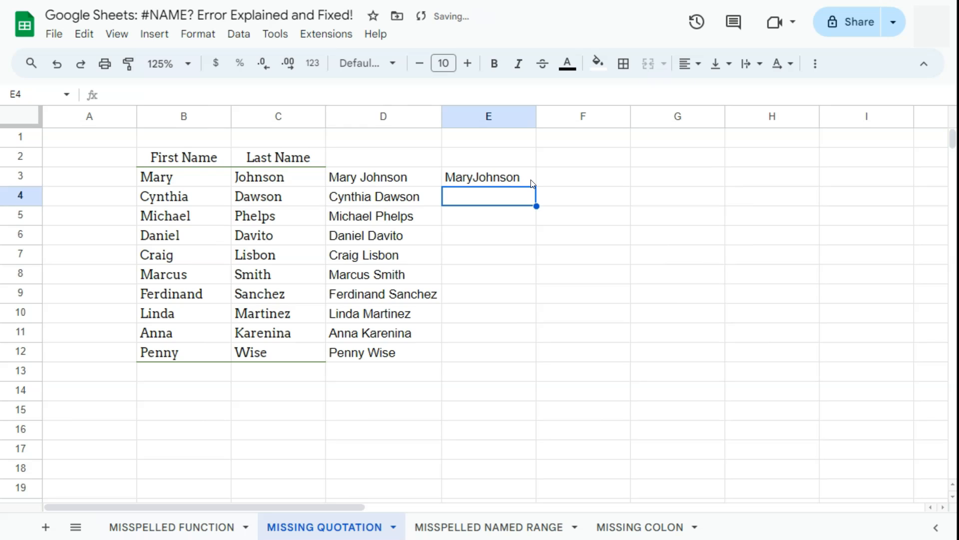
# Add a space after the first name inside its quotation marks in E3's CONCATENATE formula
pyautogui.doubleClick(475, 180)
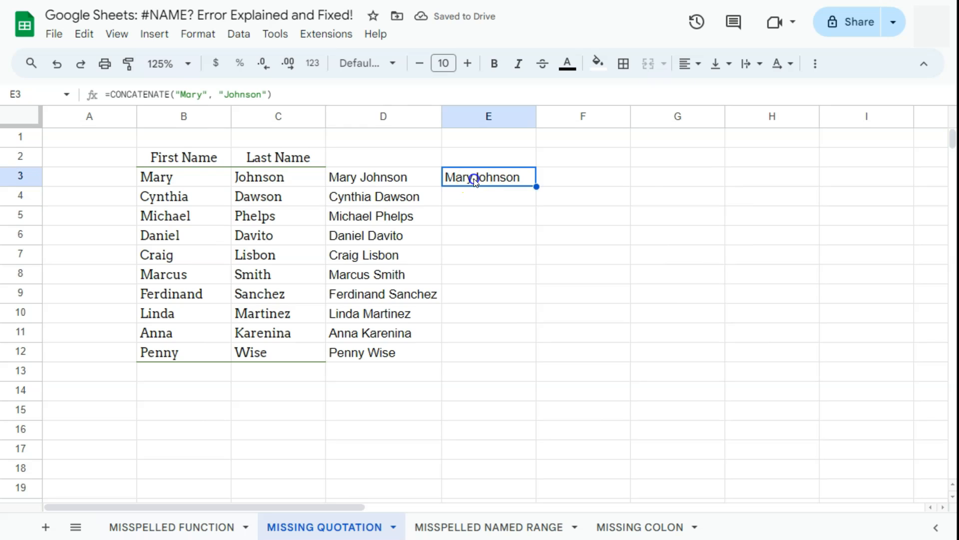
pyautogui.click(567, 176)
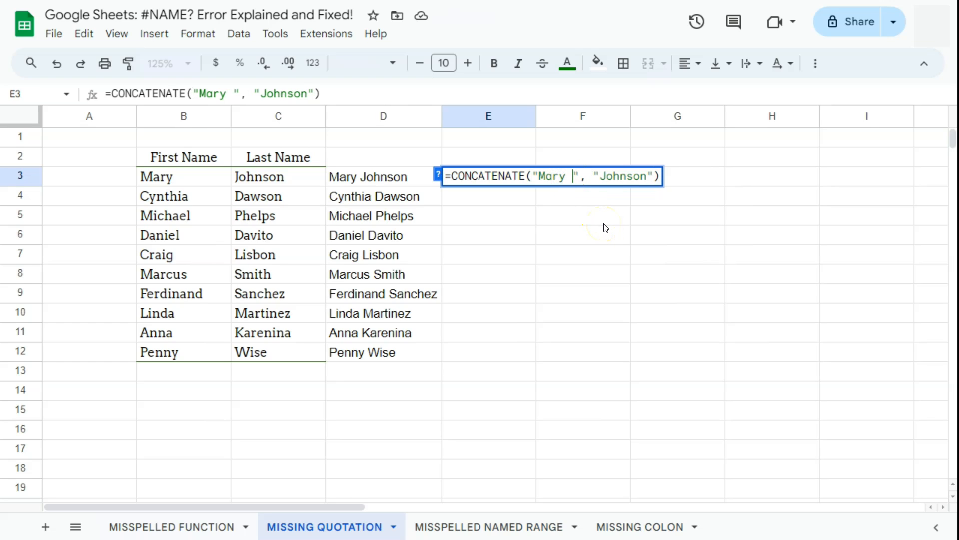
pyautogui.press('Return')
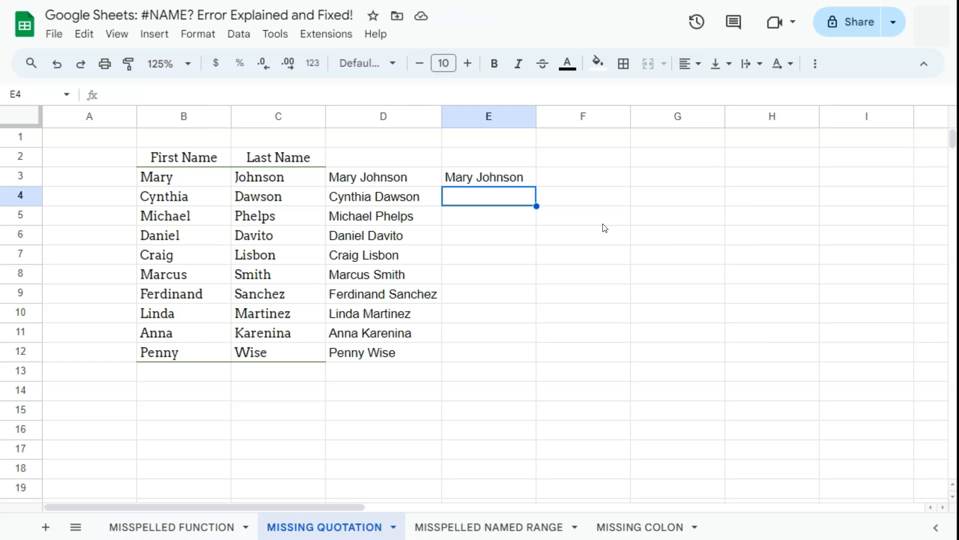
# Open the MISSPELLED NAMED RANGE sheet and inspect the sales range C3:C12 and the error details of E3
pyautogui.click(488, 520)
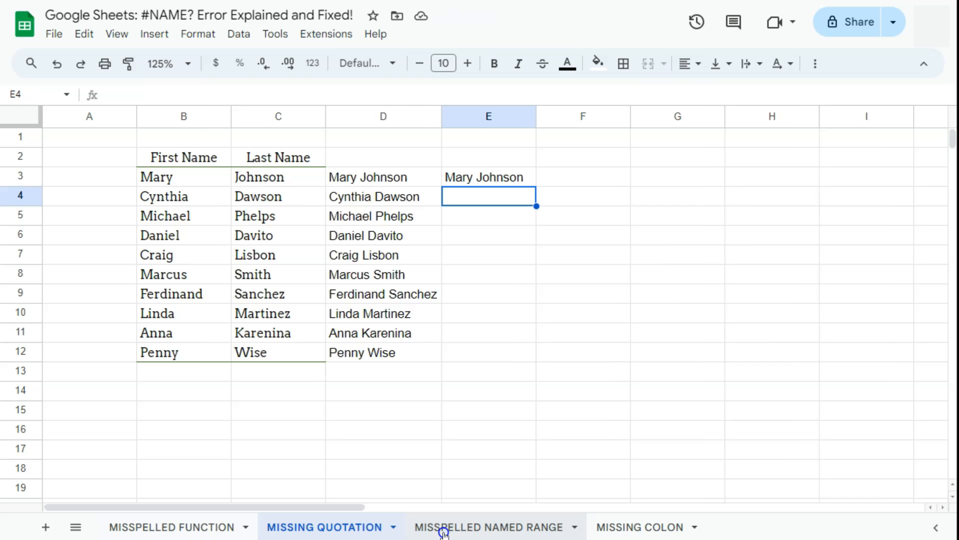
pyautogui.click(444, 529)
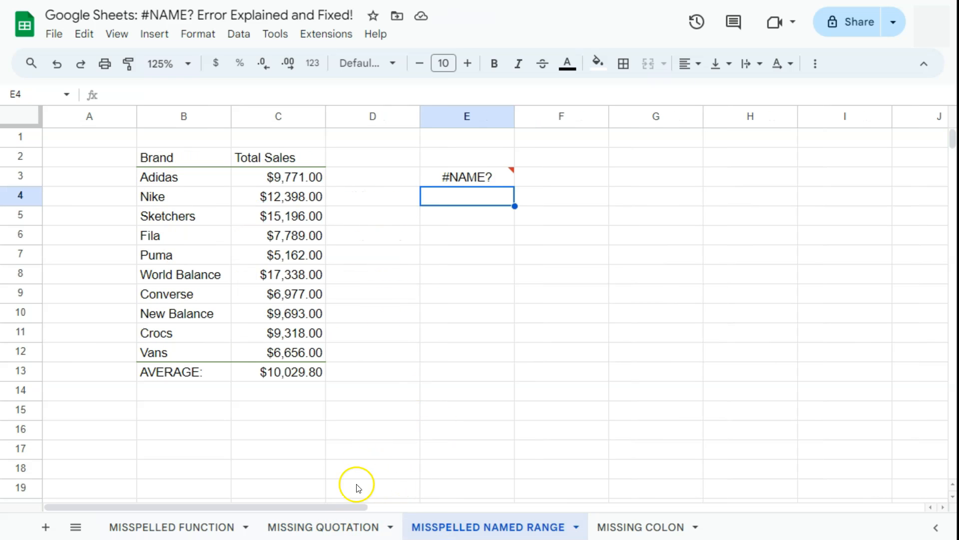
pyautogui.click(343, 527)
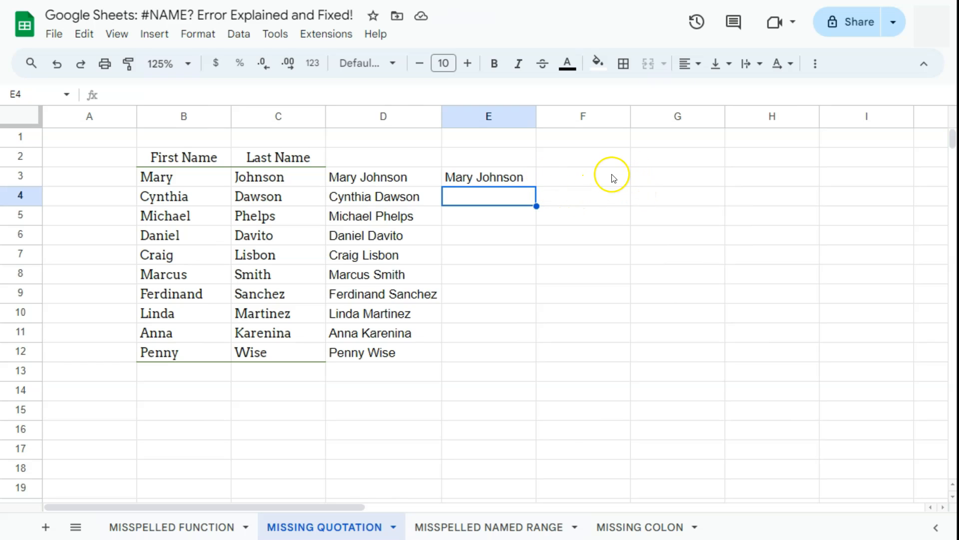
pyautogui.click(481, 528)
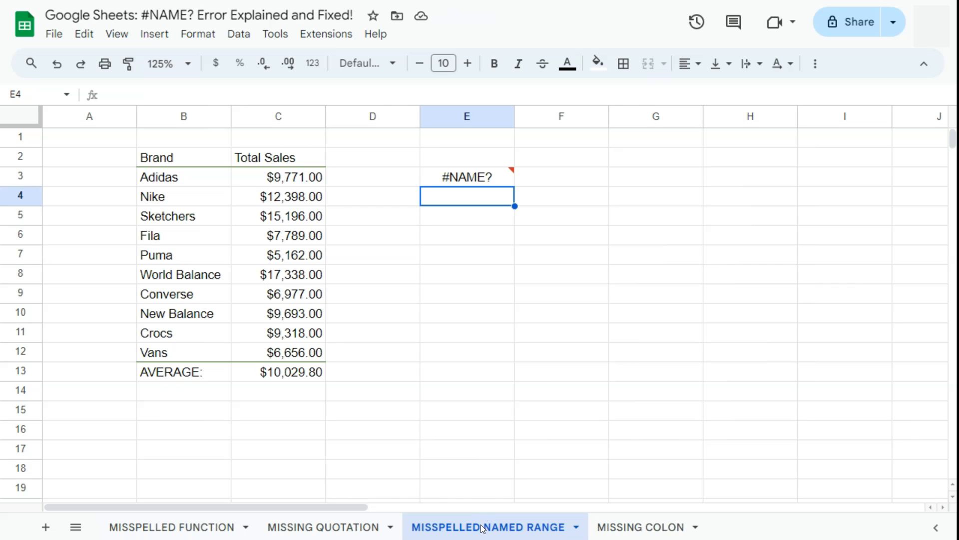
pyautogui.moveTo(299, 176); pyautogui.dragTo(299, 352)
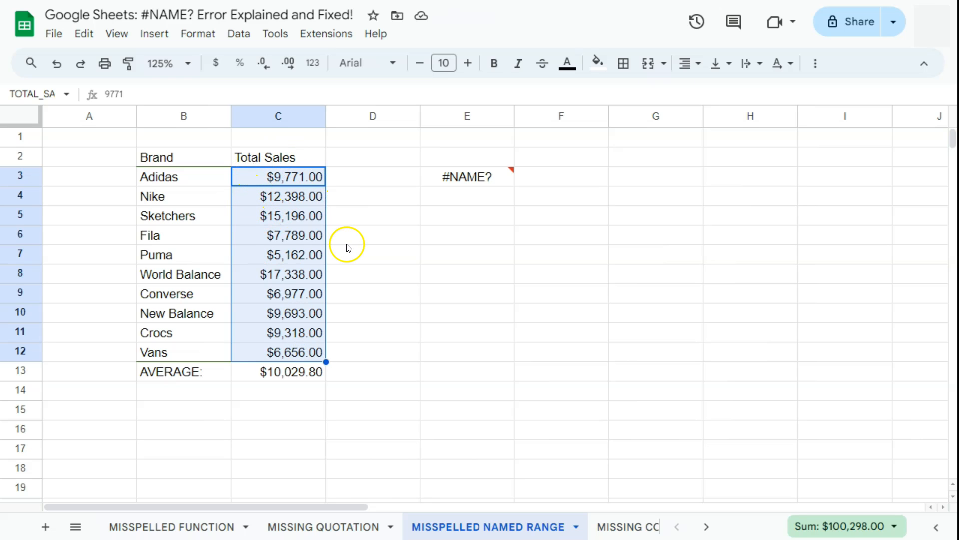
pyautogui.moveTo(475, 177)
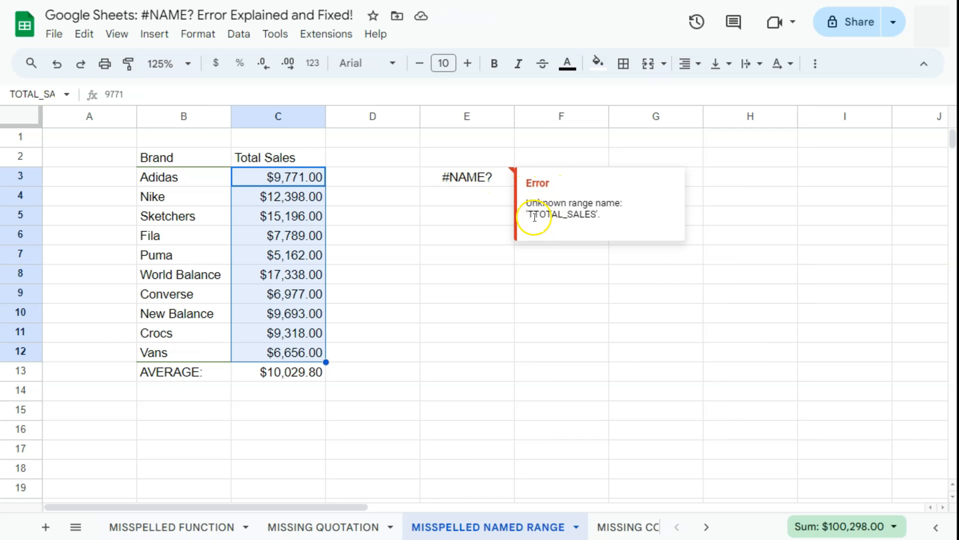
# Remove the extra T from the range name in E3's AVERAGE formula
pyautogui.doubleClick(489, 179)
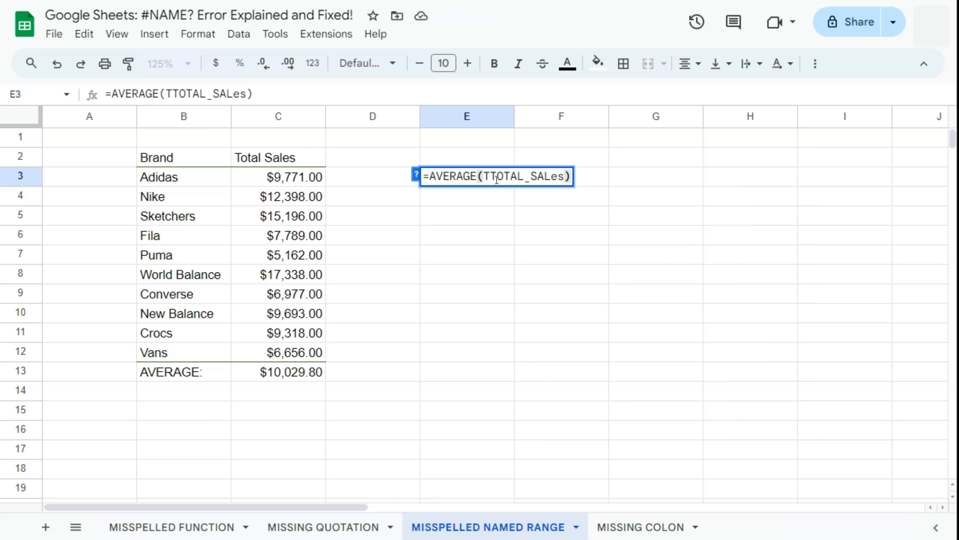
pyautogui.click(497, 178)
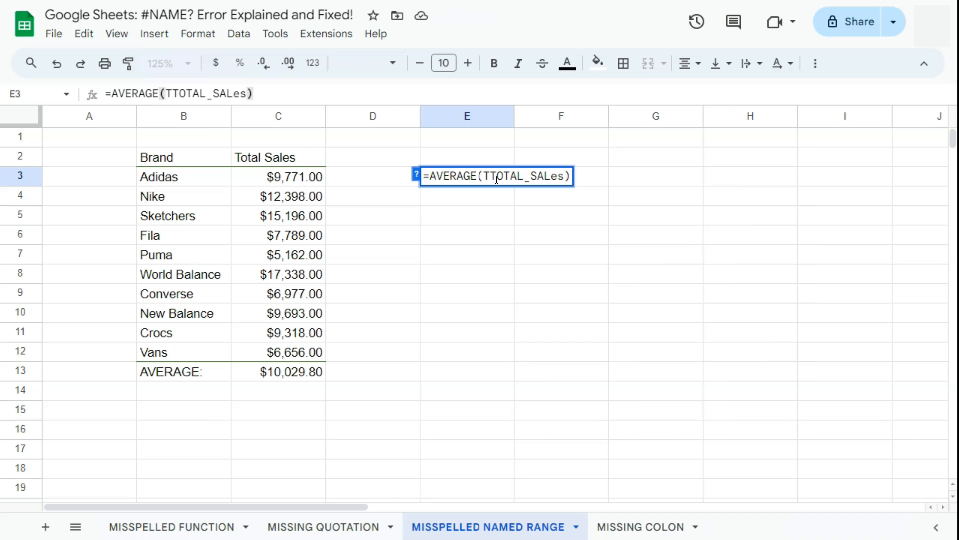
pyautogui.write('\\')
pyautogui.press('BackSpace')
pyautogui.press('BackSpace')
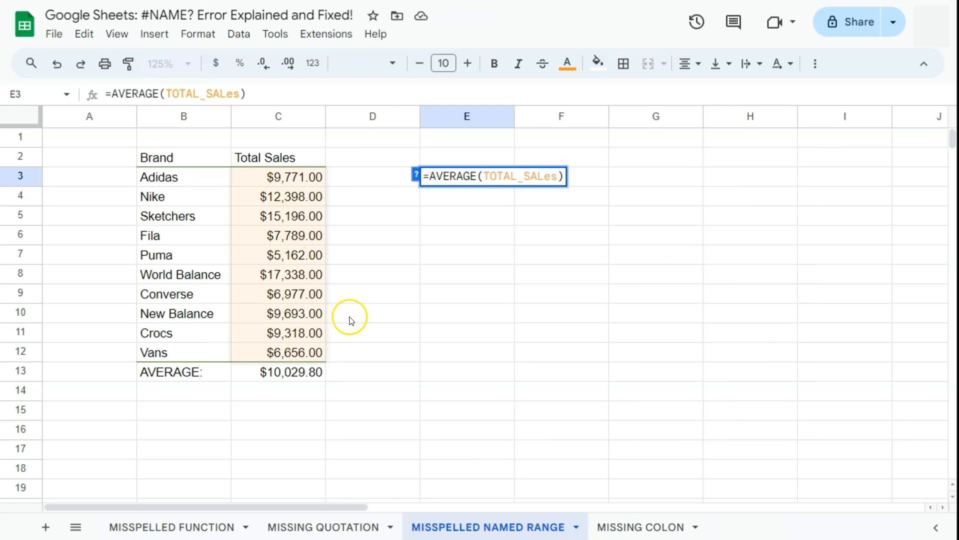
# Replace the range name in E3's AVERAGE formula with the suggested named range TOTAL_SALES and commit it
pyautogui.moveTo(558, 176); pyautogui.dragTo(494, 178)
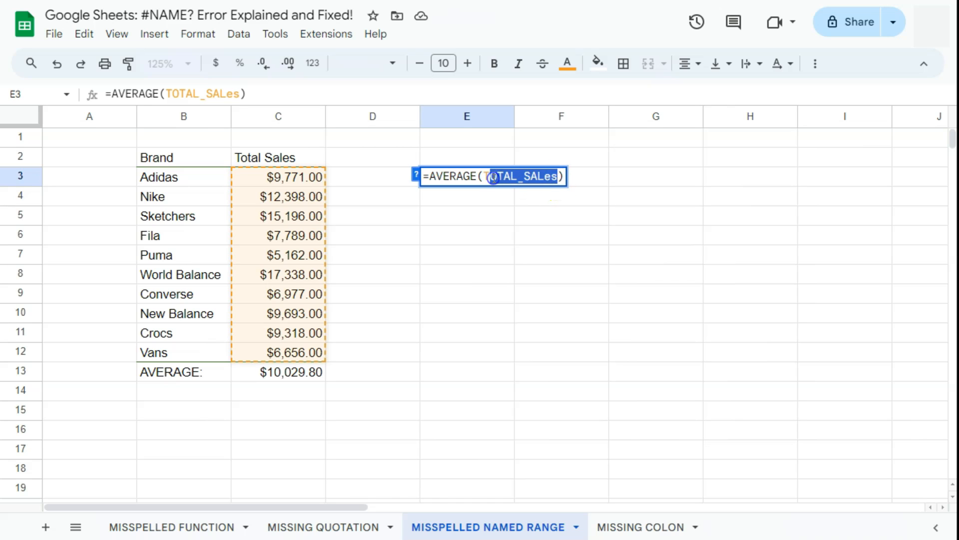
pyautogui.press('BackSpace')
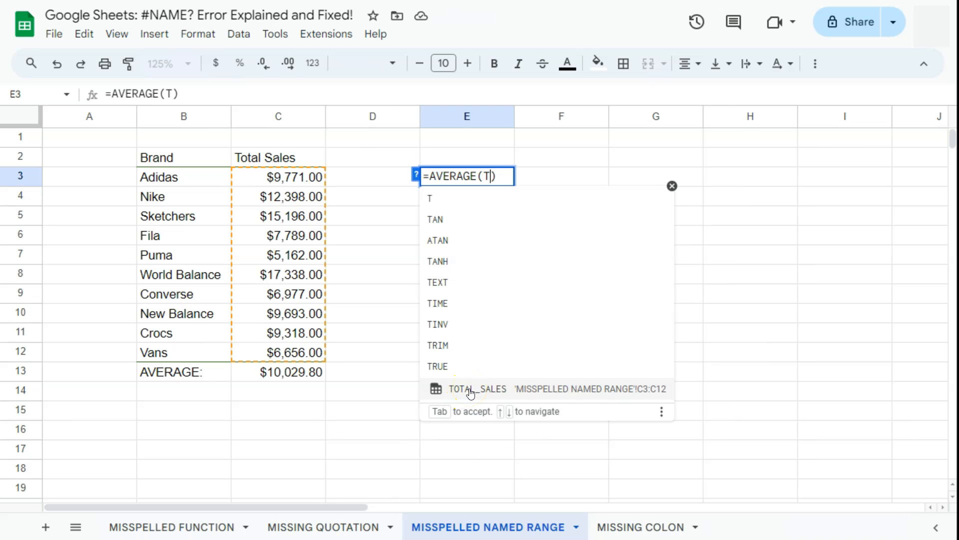
pyautogui.click(470, 389)
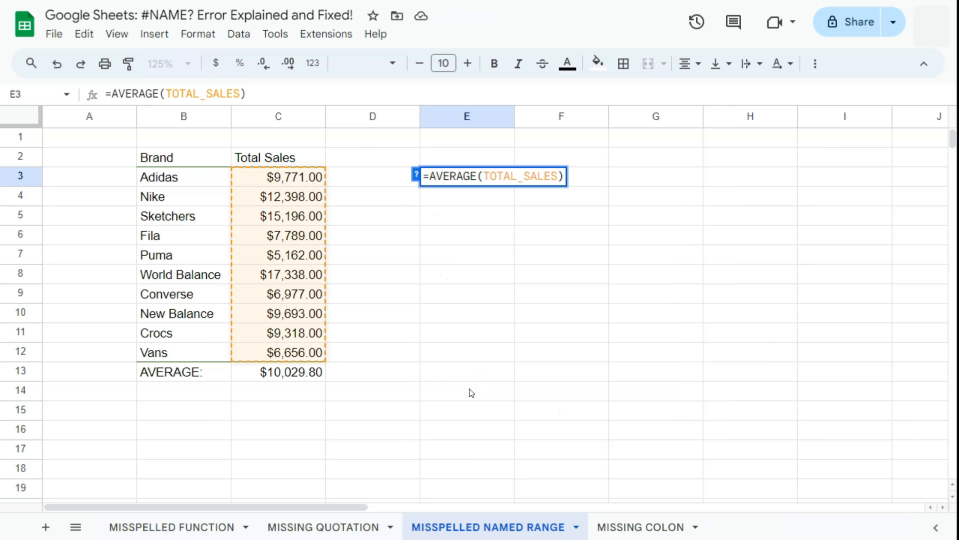
pyautogui.press('Return')
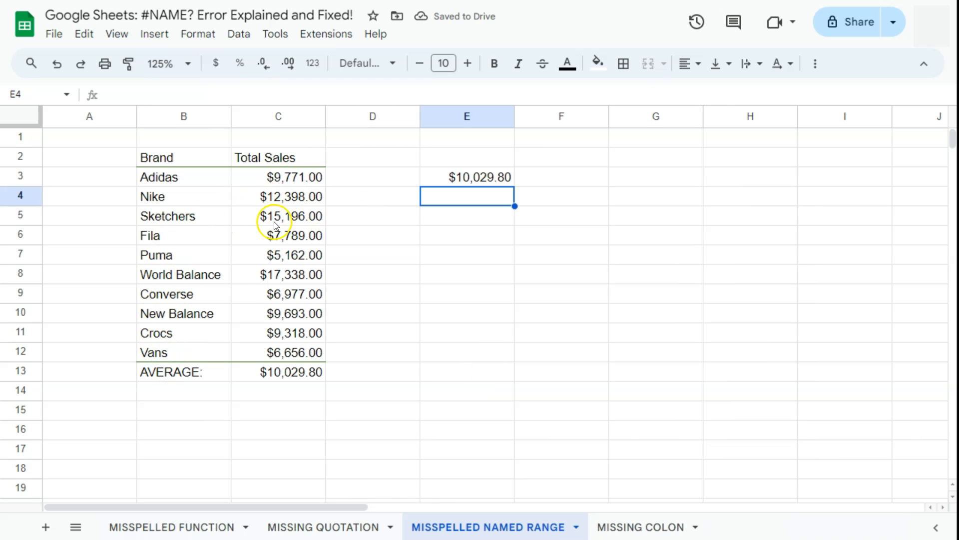
pyautogui.click(464, 178)
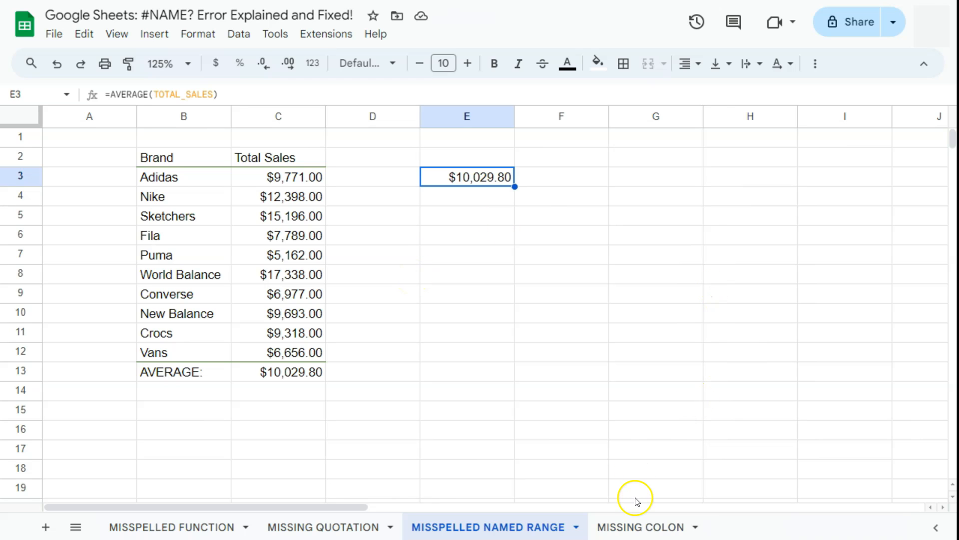
# On the MISSING COLON sheet, insert the missing colon in C13's sum formula so it references C3:C12
pyautogui.click(632, 524)
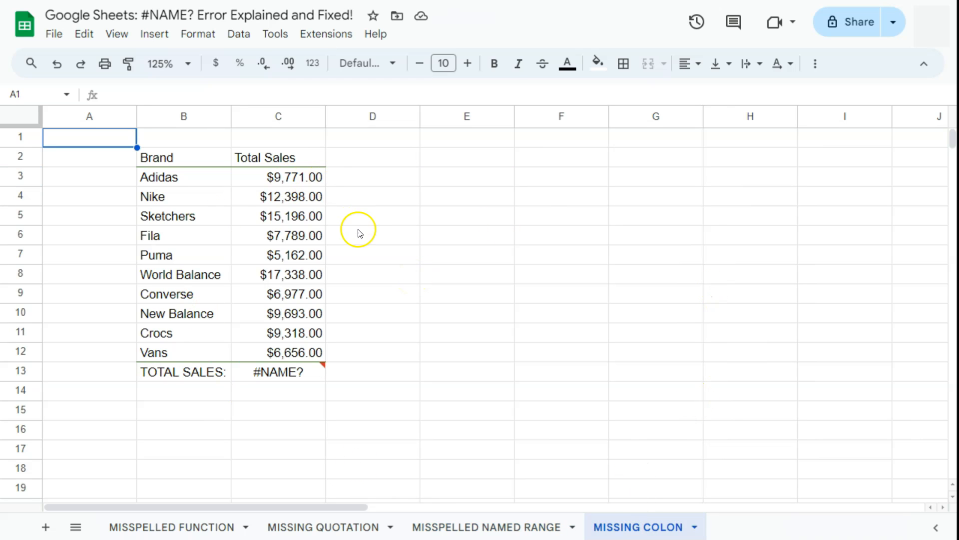
pyautogui.moveTo(306, 370)
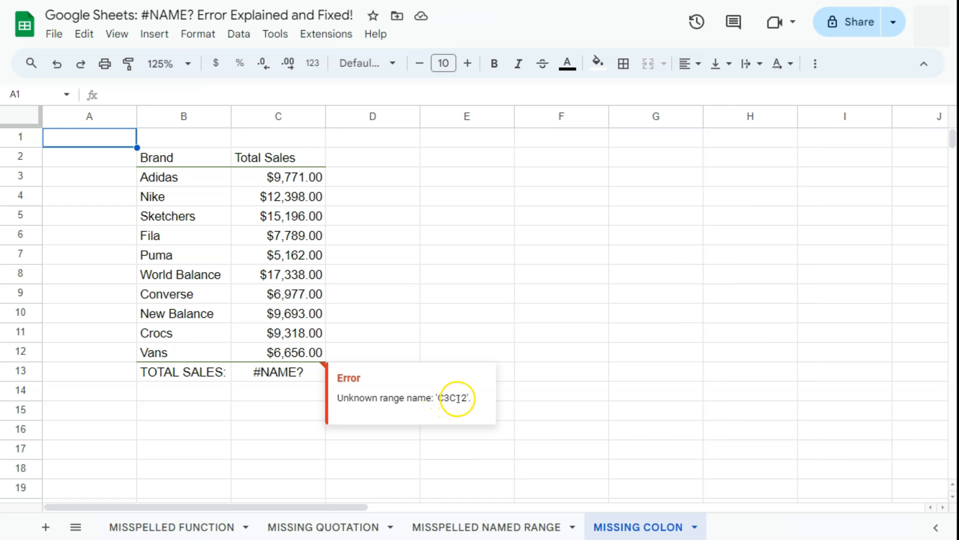
pyautogui.doubleClick(290, 374)
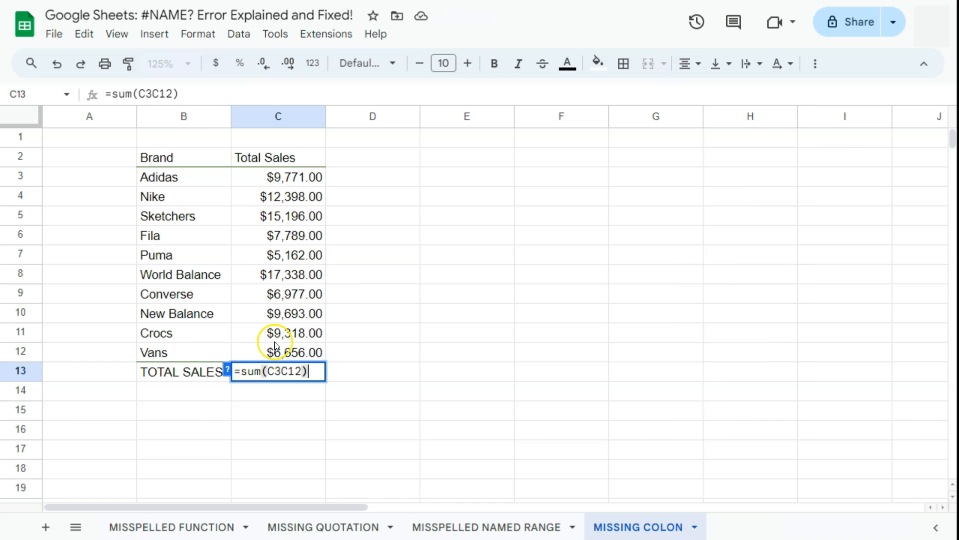
pyautogui.click(282, 371)
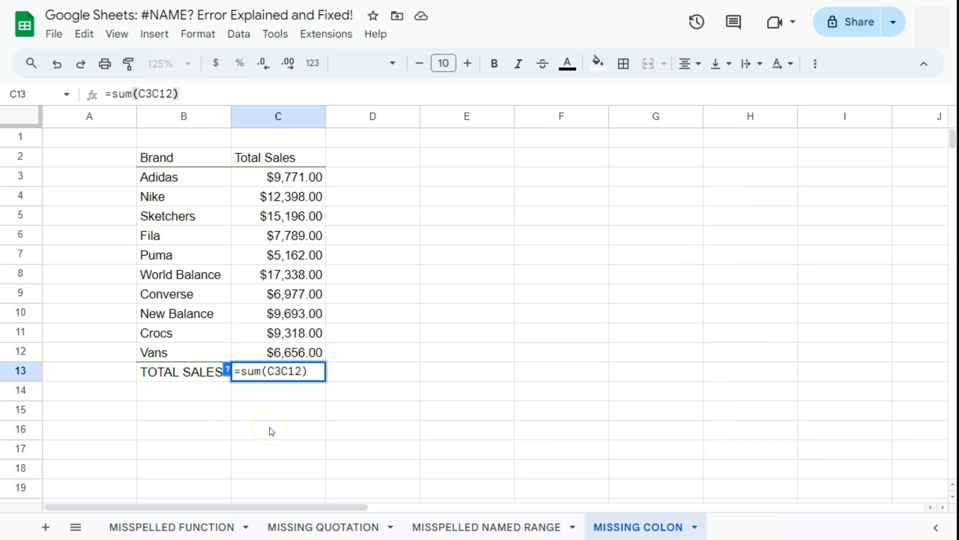
pyautogui.write(':')
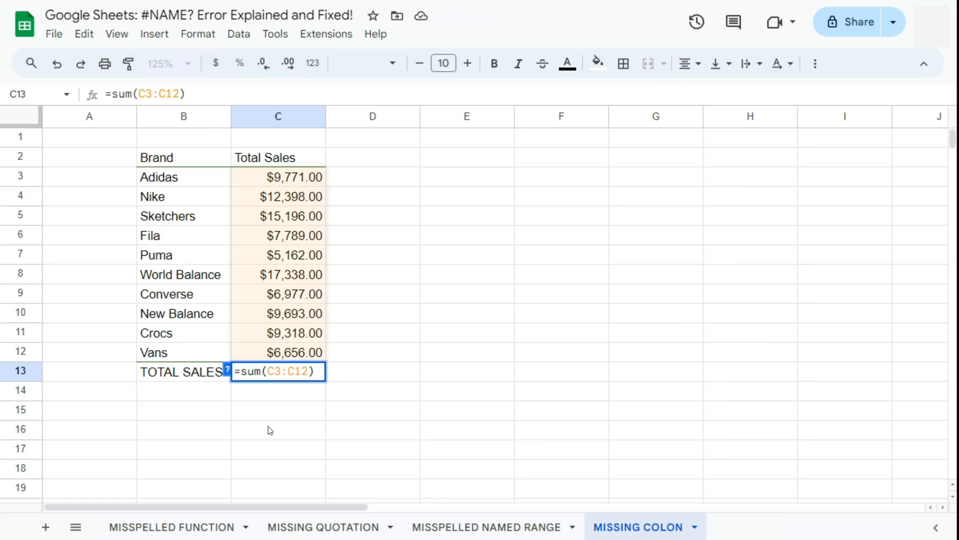
pyautogui.press('Return')
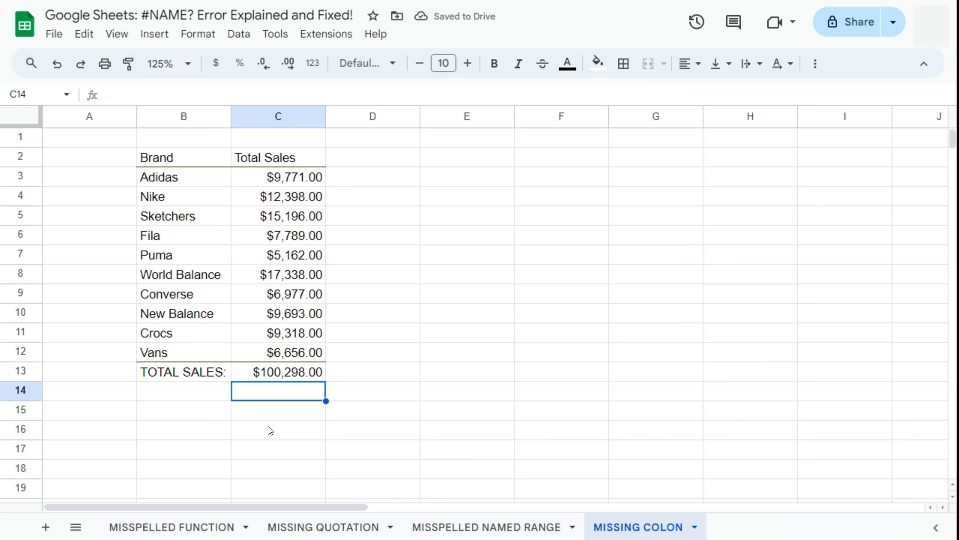